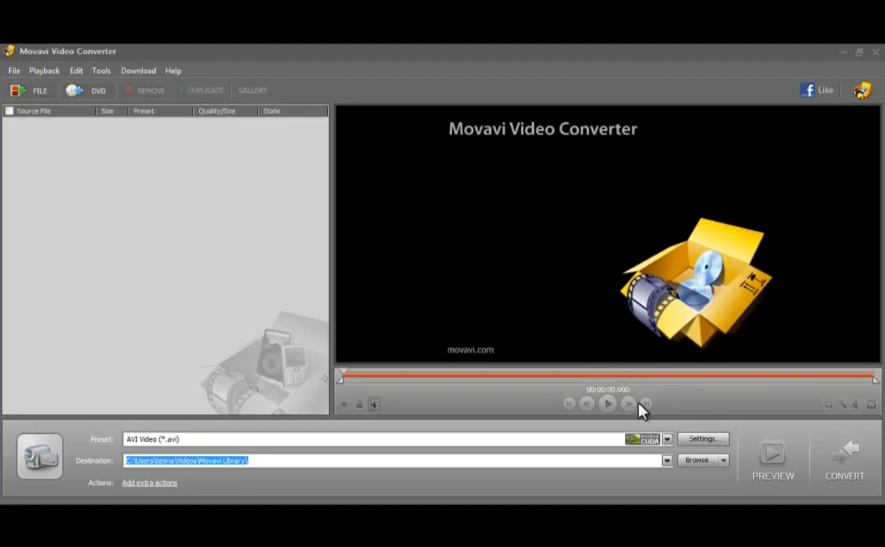
Choose the AVI Video preset and bring up its AVI settings.
left_click(666, 440)
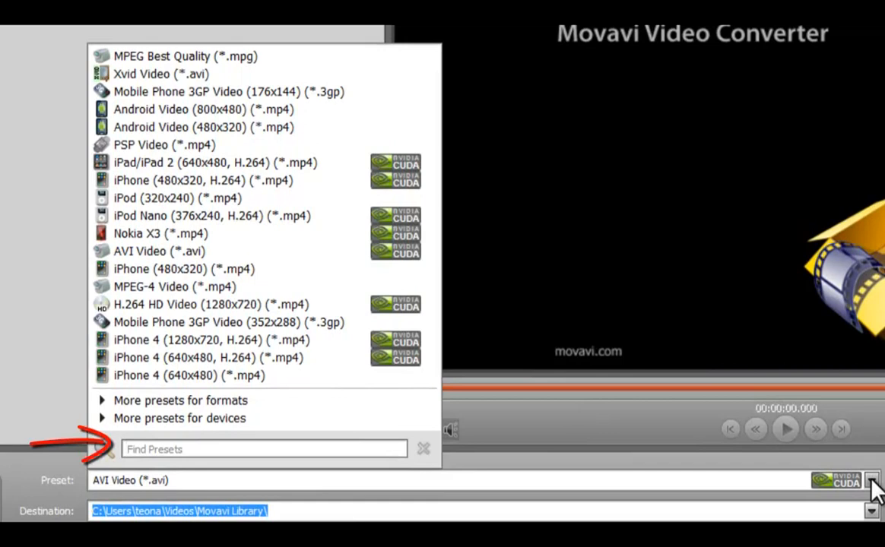
type("avi")
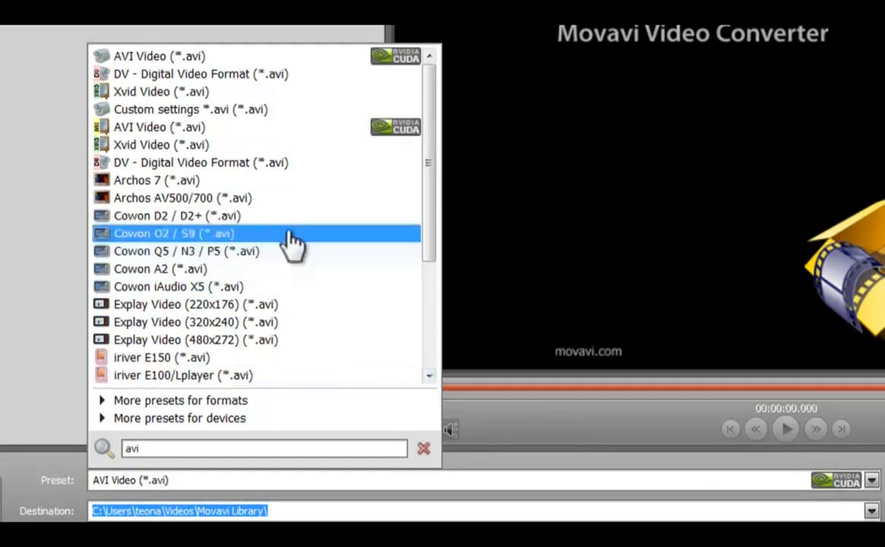
left_click(248, 57)
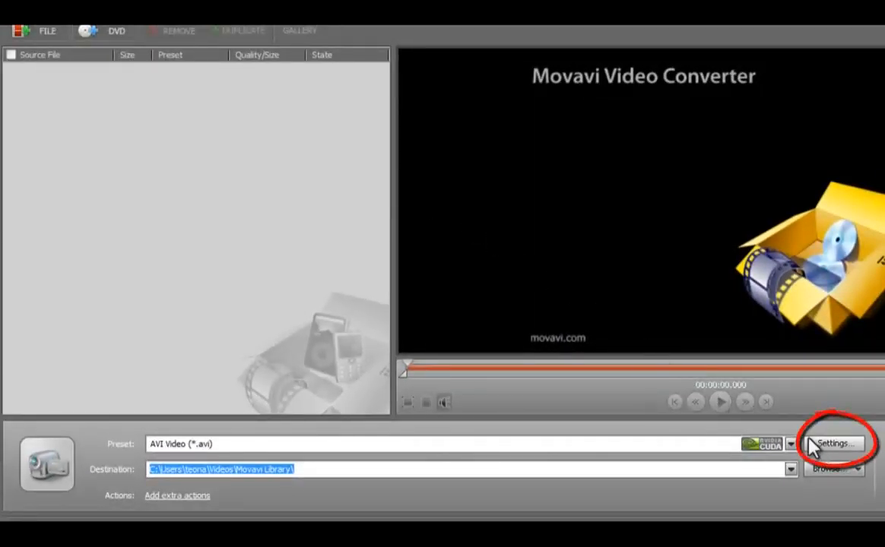
left_click(824, 449)
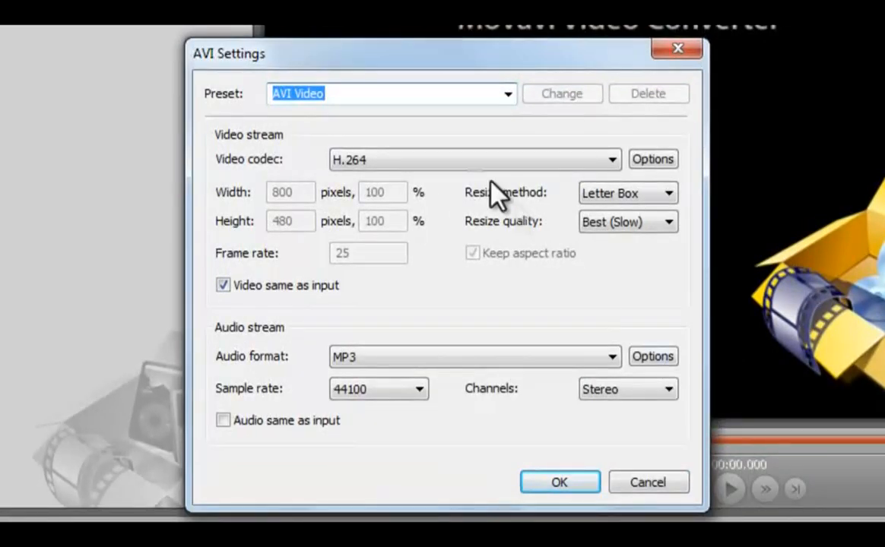
Replace the preset name with My AVI and add it as a new preset.
left_click(398, 95)
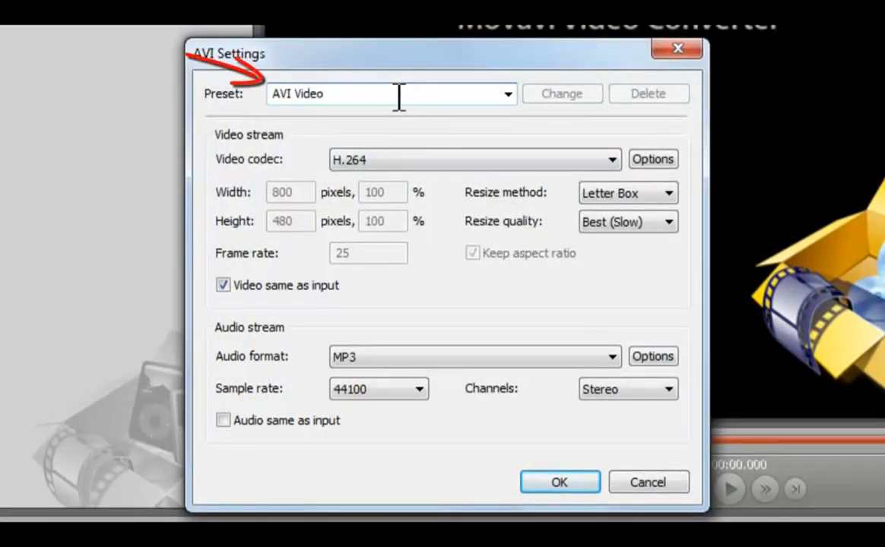
key("BackSpace")
key("BackSpace")
key("BackSpace")
key("BackSpace")
key("BackSpace")
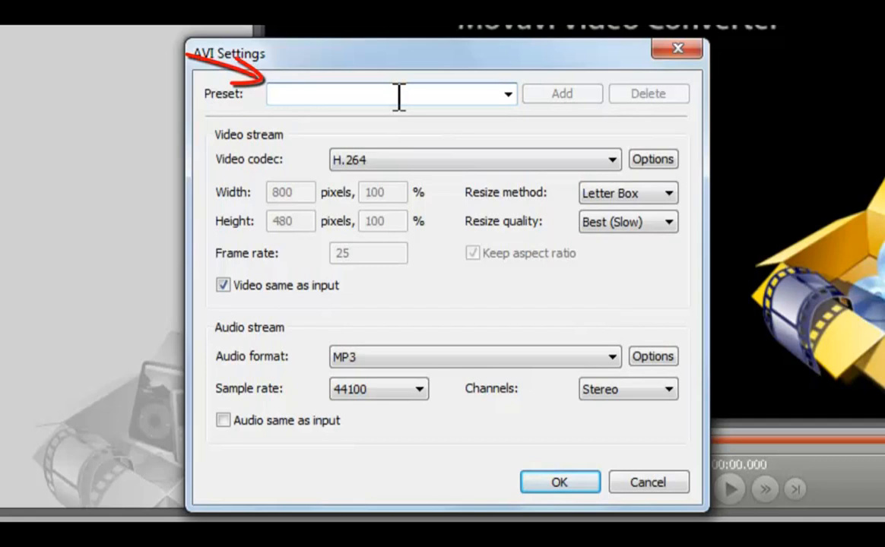
type("My AVI")
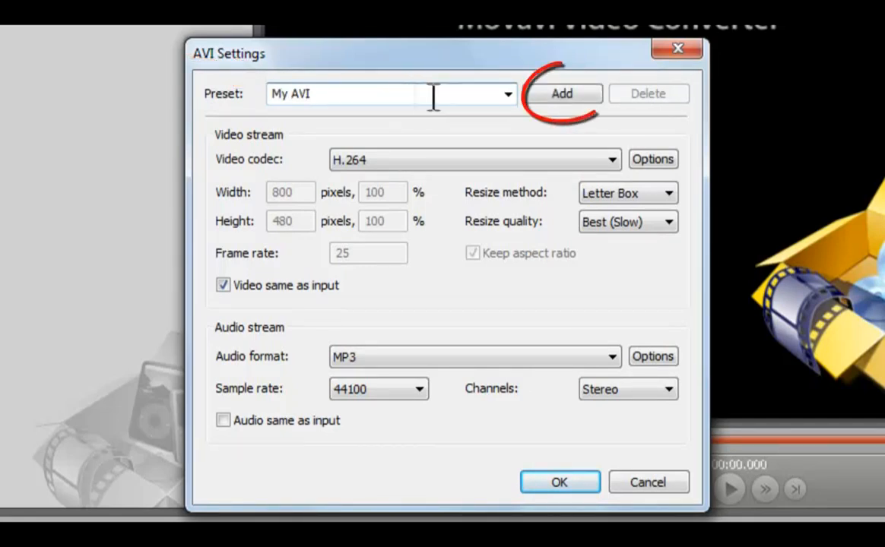
left_click(545, 103)
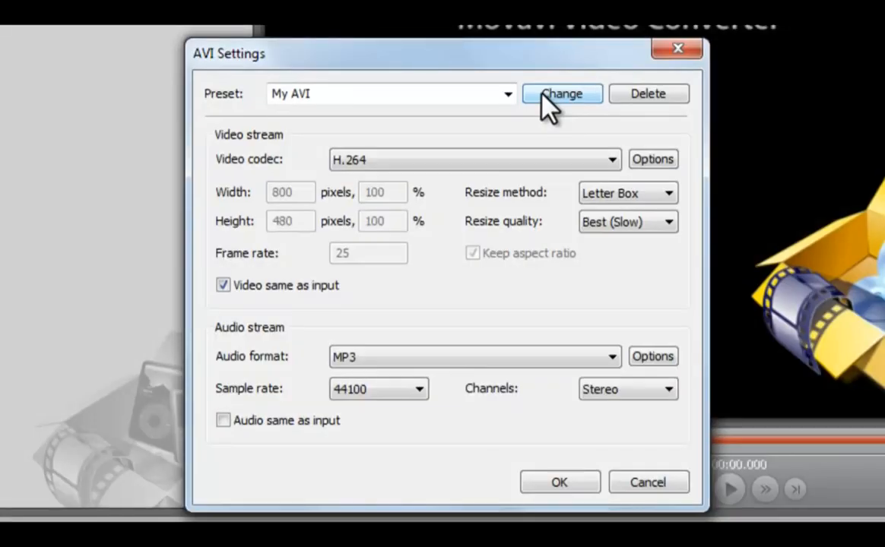
Keep H.264 as the video codec and go into its encoding options.
left_click(612, 160)
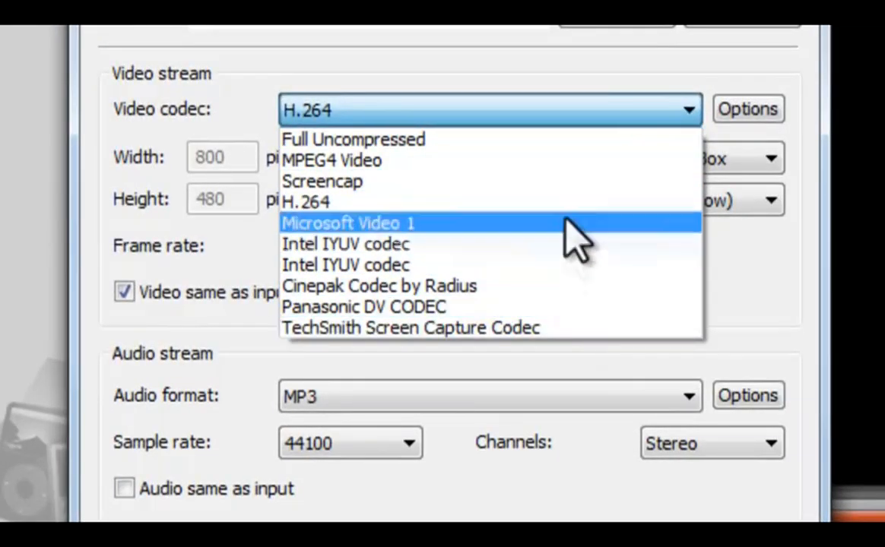
left_click(558, 107)
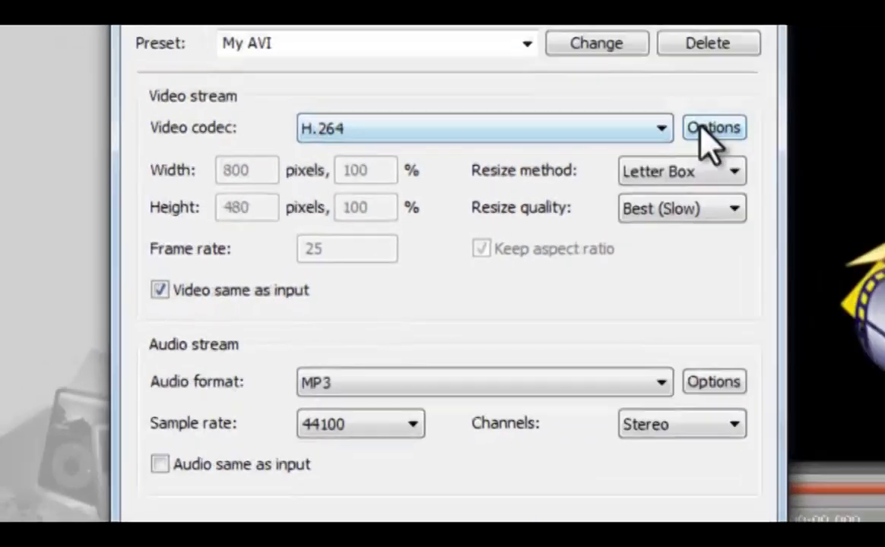
left_click(688, 139)
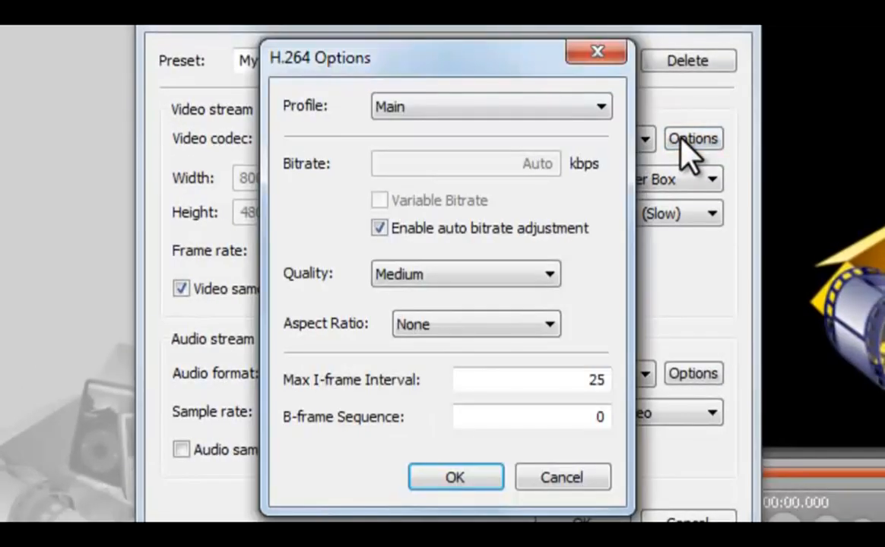
Keep Main profile, disable auto bitrate at 300 kbps, keep Medium quality.
left_click(602, 107)
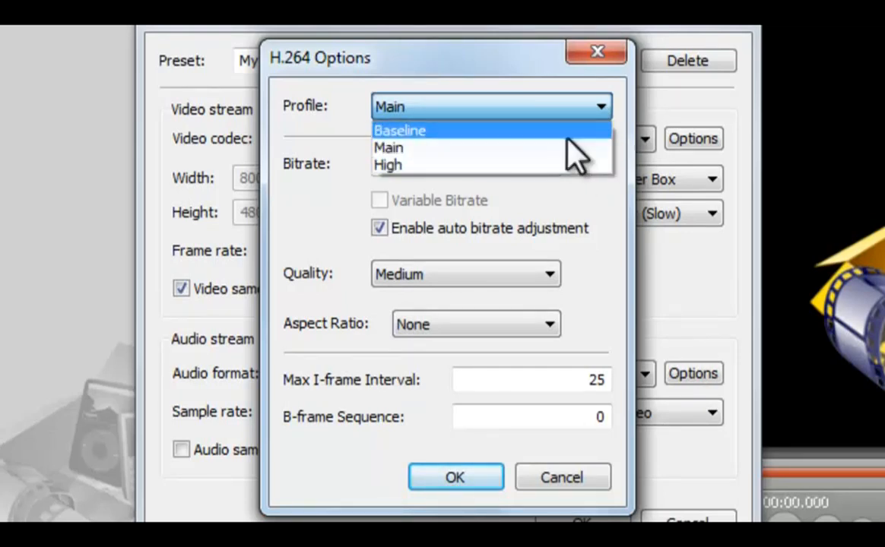
left_click(558, 109)
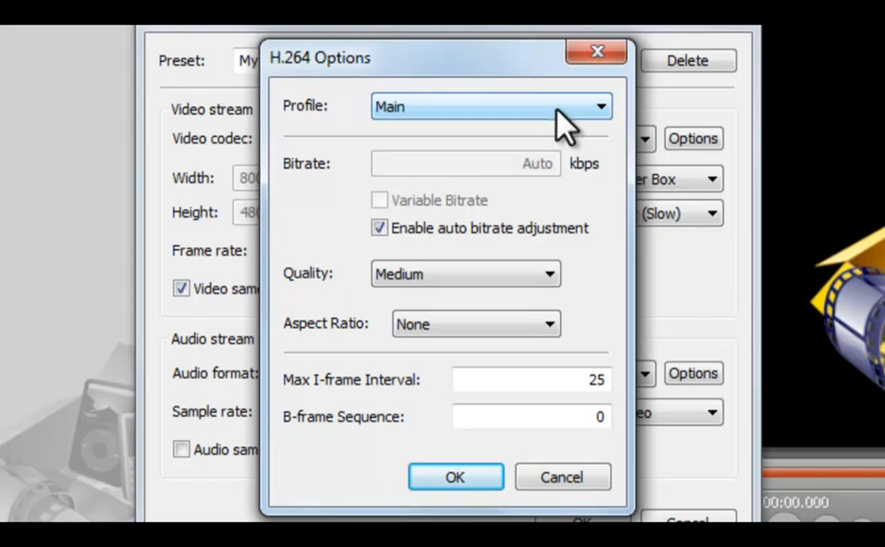
left_click(381, 229)
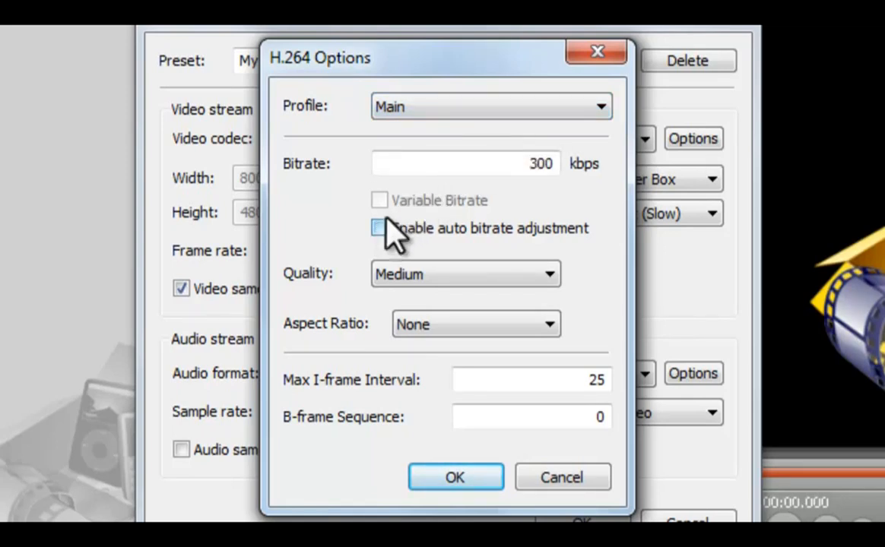
left_click_drag(516, 169, 567, 168)
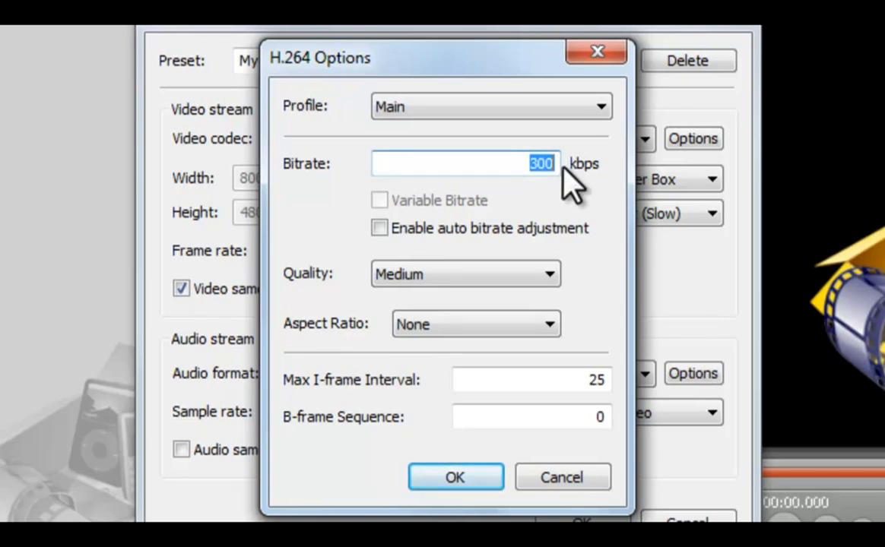
left_click(551, 273)
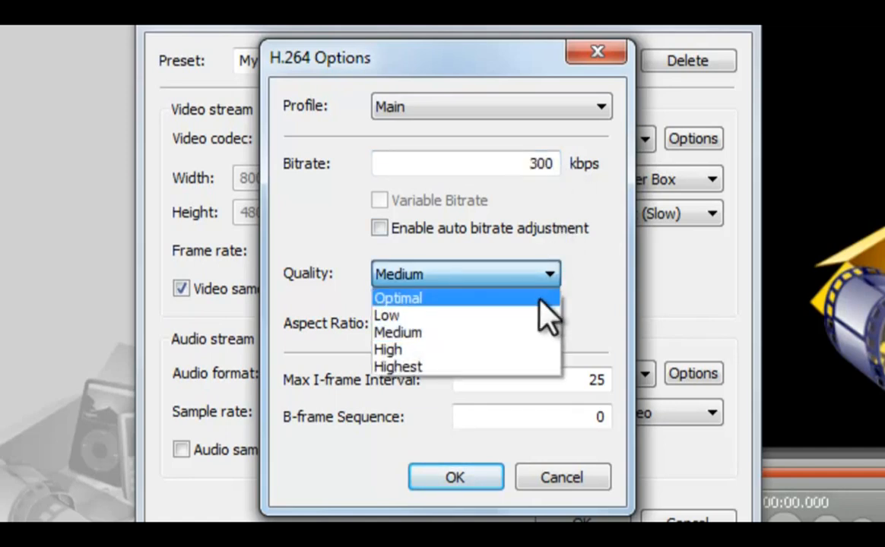
left_click(504, 275)
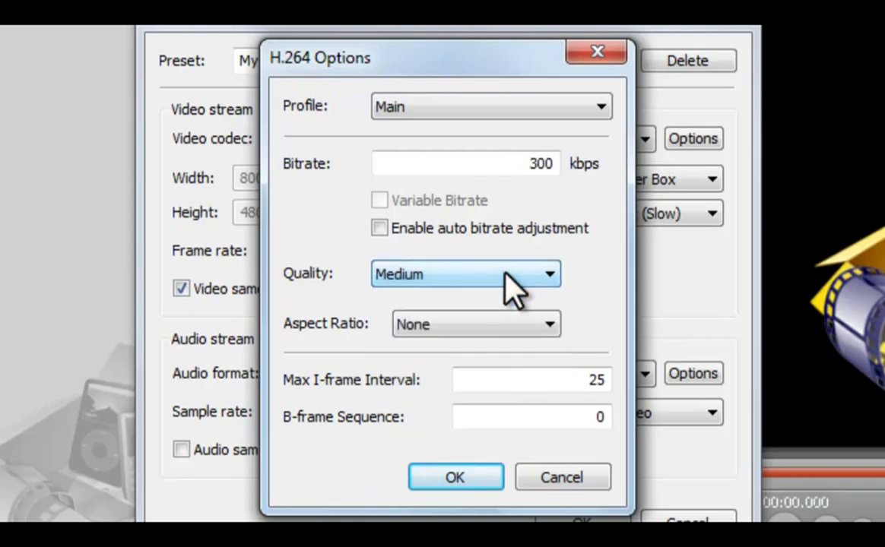
Keep no forced aspect ratio, I-frame interval 25 and B-frames, then cancel unchanged.
left_click(549, 320)
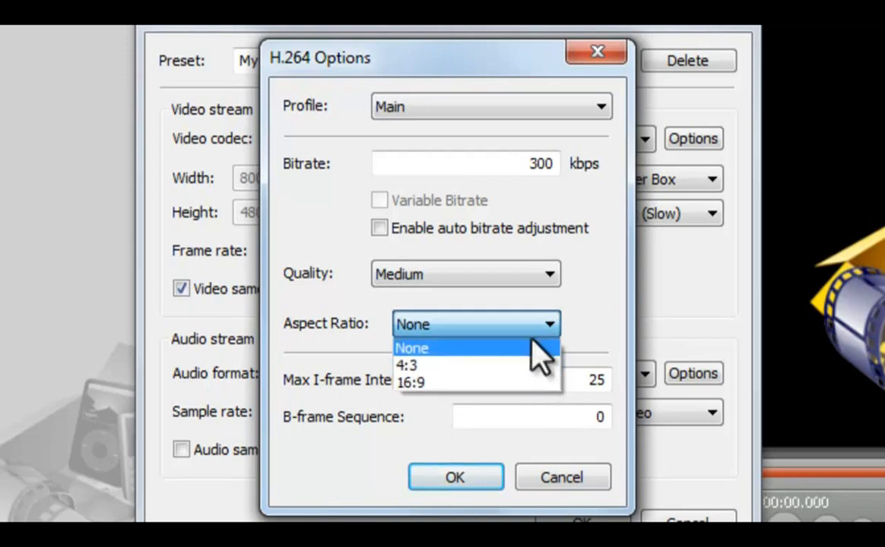
left_click(534, 347)
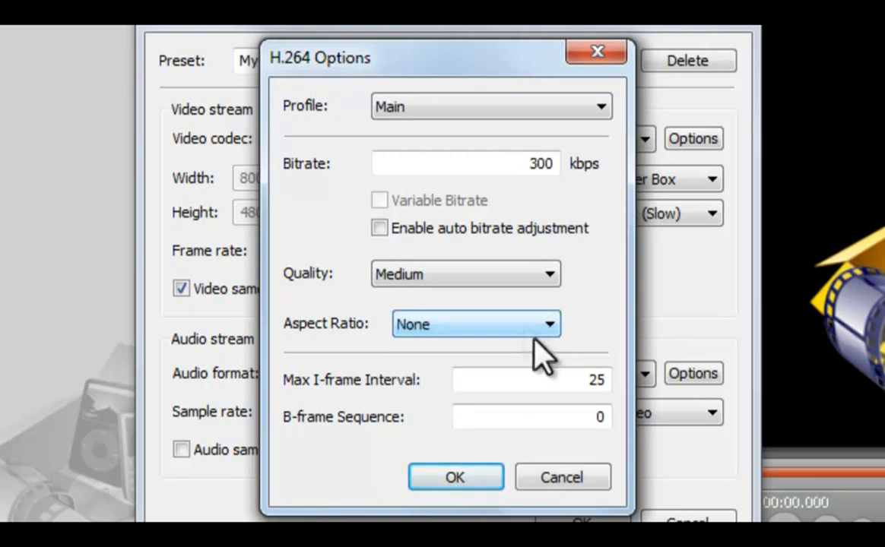
left_click_drag(593, 380, 618, 396)
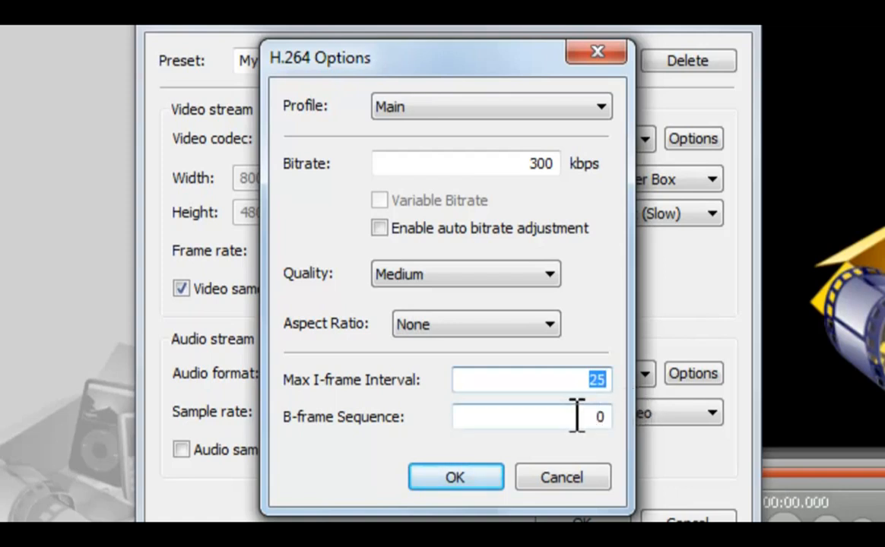
left_click_drag(575, 416, 618, 416)
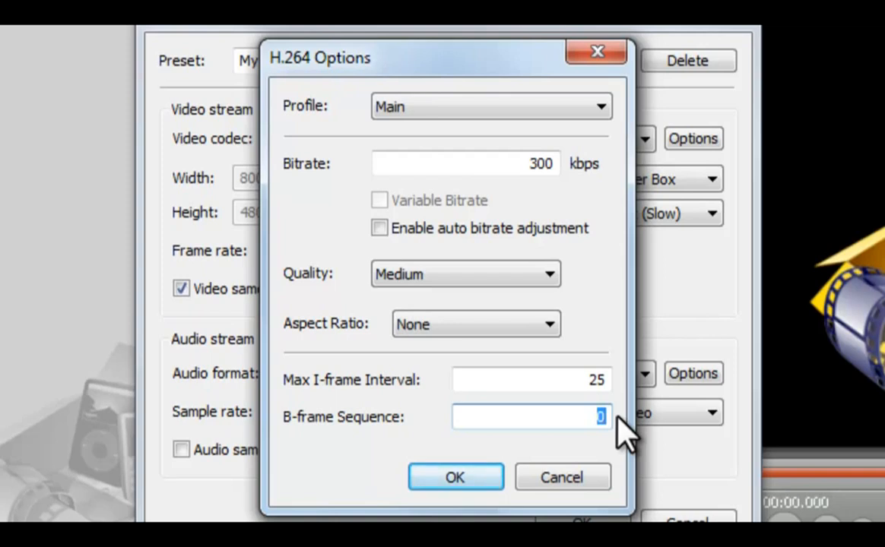
left_click(563, 479)
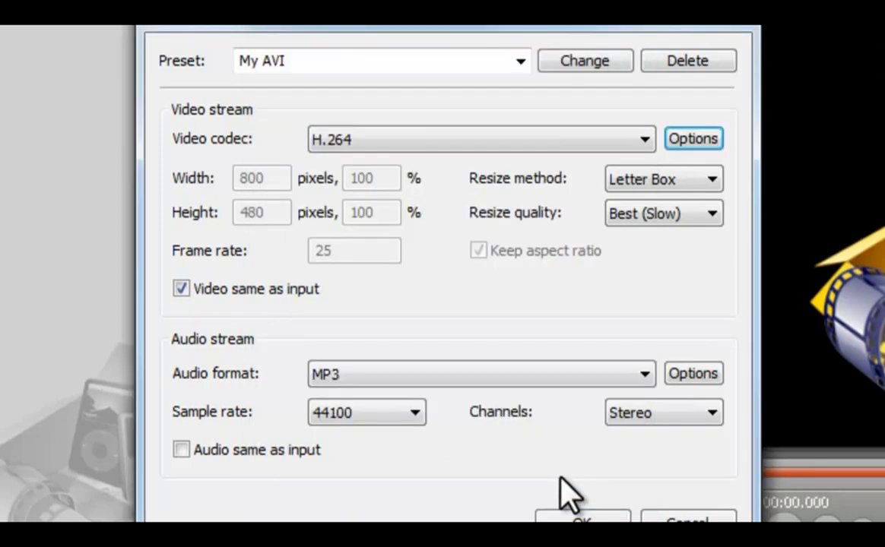
Untie video from input and confirm 800×480 at 25 fps.
left_click(181, 289)
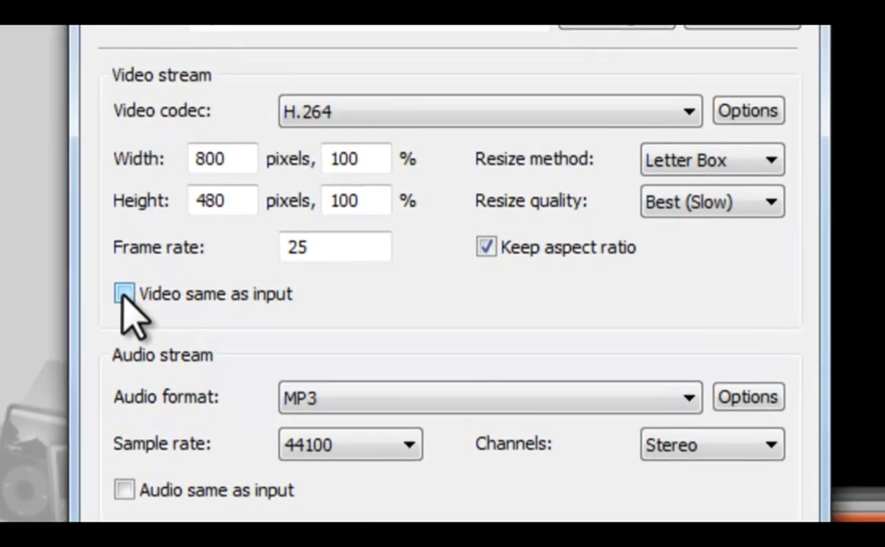
left_click_drag(251, 158, 178, 155)
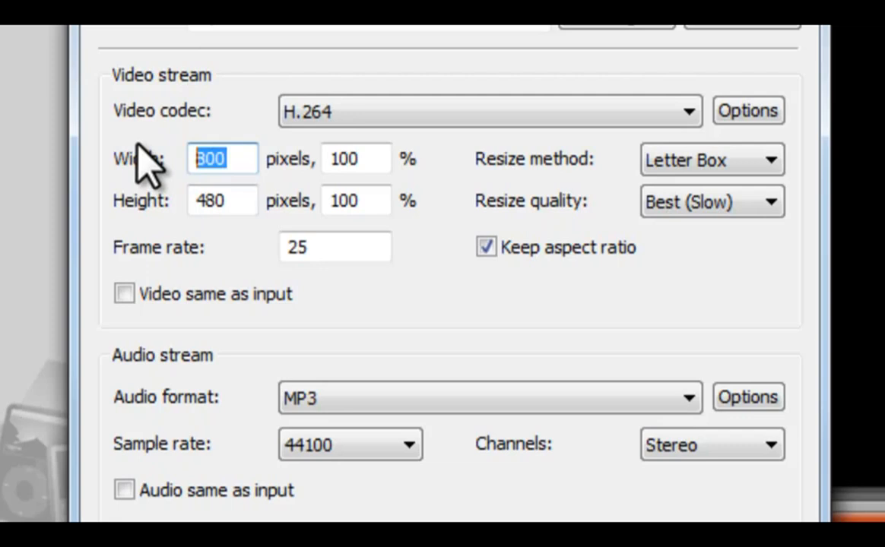
left_click_drag(251, 202, 156, 200)
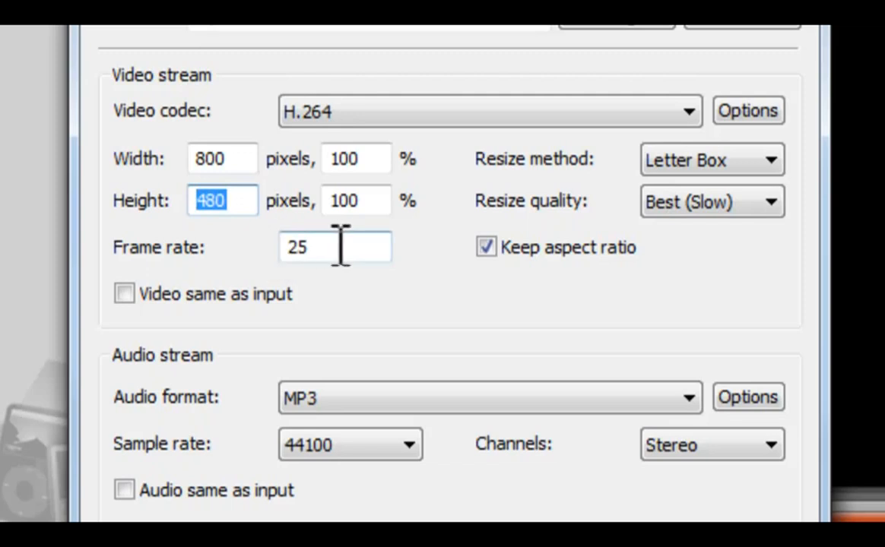
left_click_drag(340, 247, 294, 248)
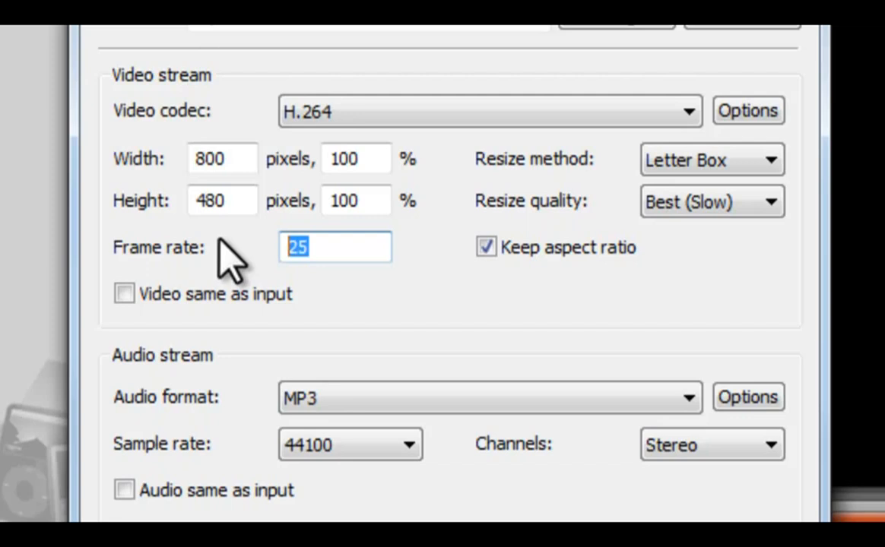
Keep Letter Box resizing and Best (Slow) resize quality.
left_click(770, 161)
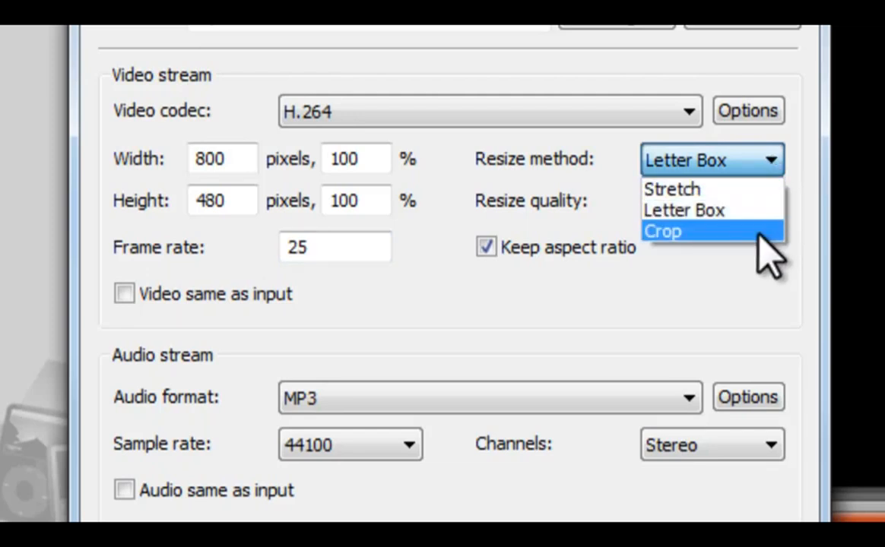
left_click(687, 160)
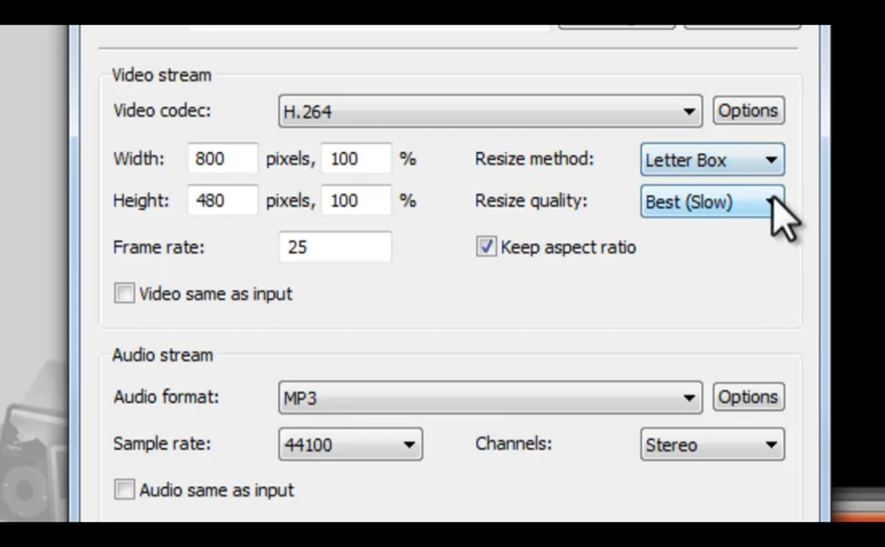
left_click(774, 202)
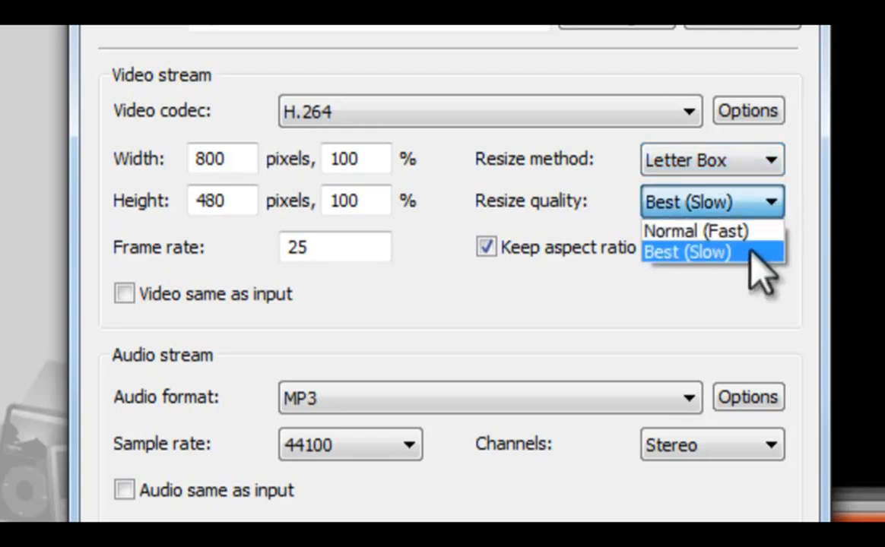
left_click(730, 202)
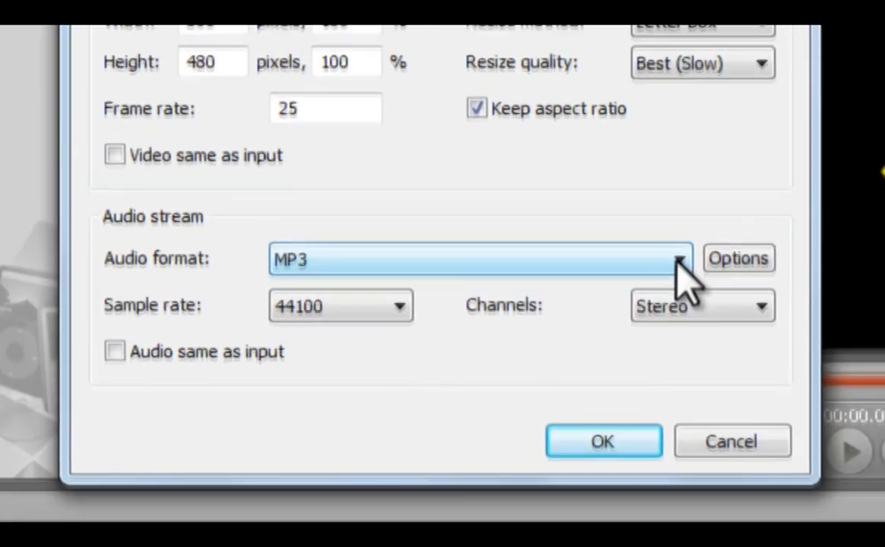
left_click(680, 262)
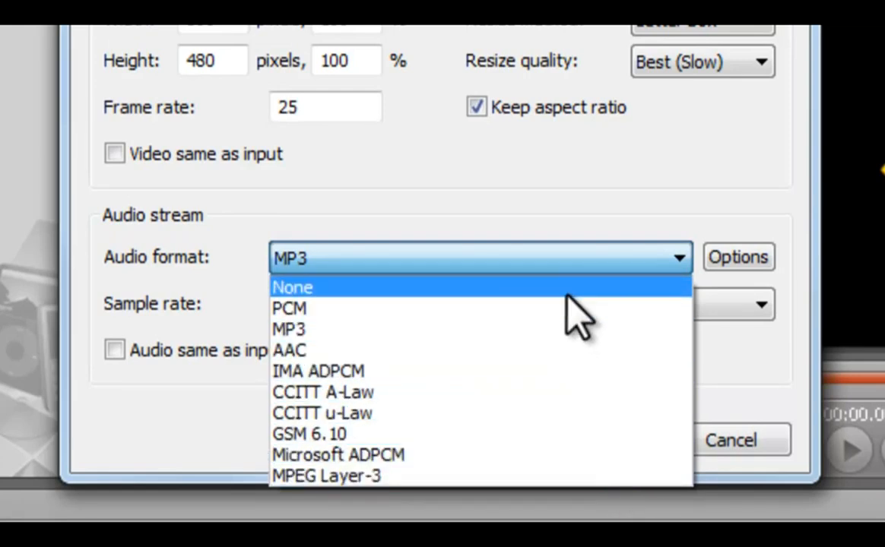
left_click(533, 263)
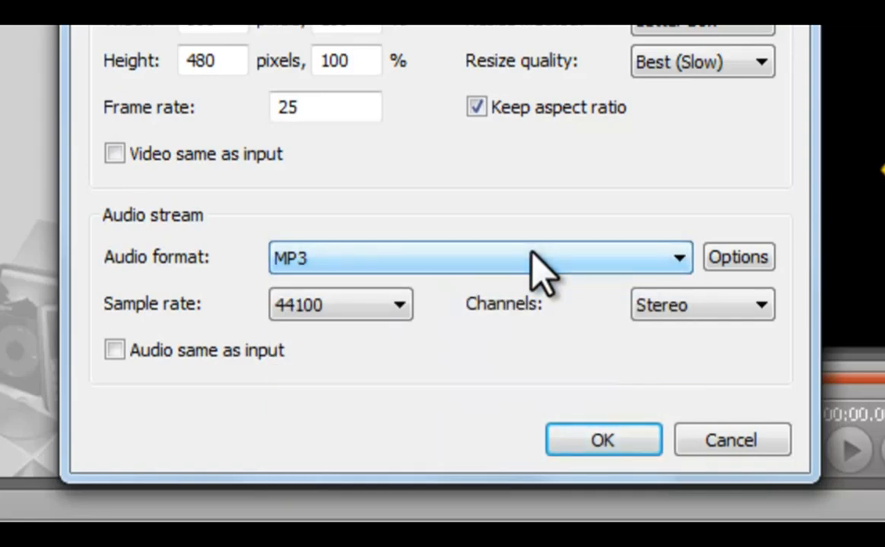
left_click(742, 261)
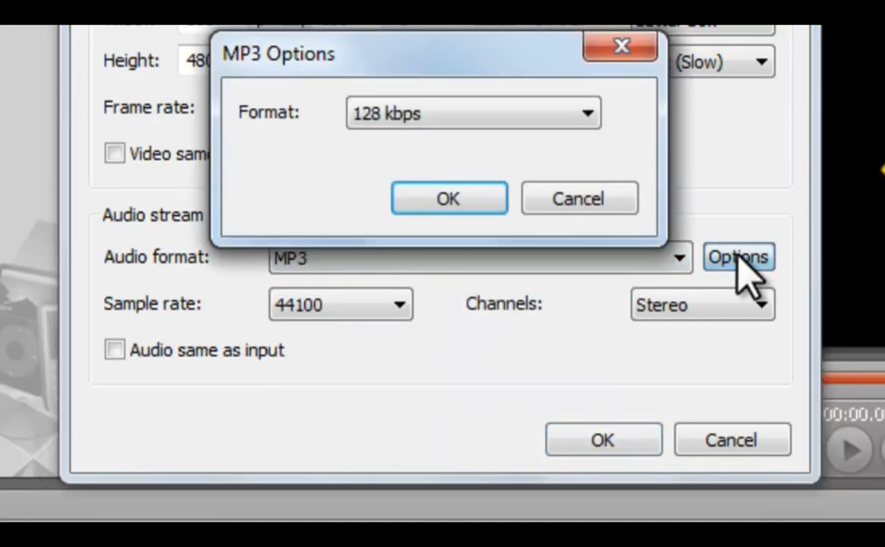
left_click(586, 118)
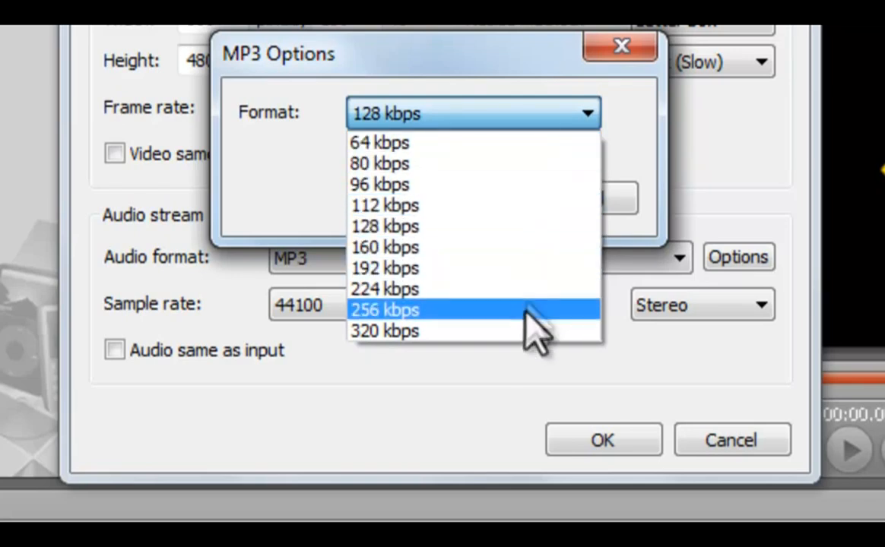
left_click(523, 115)
left_click(555, 196)
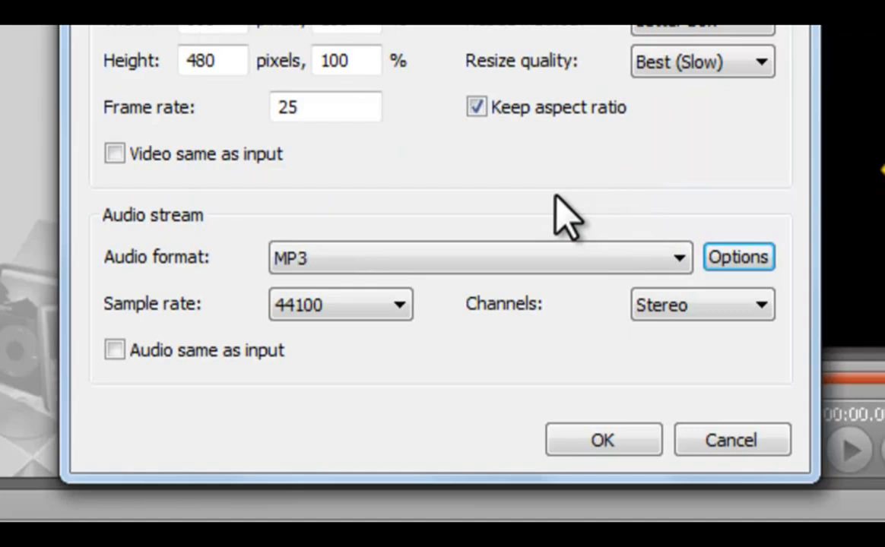
left_click(403, 304)
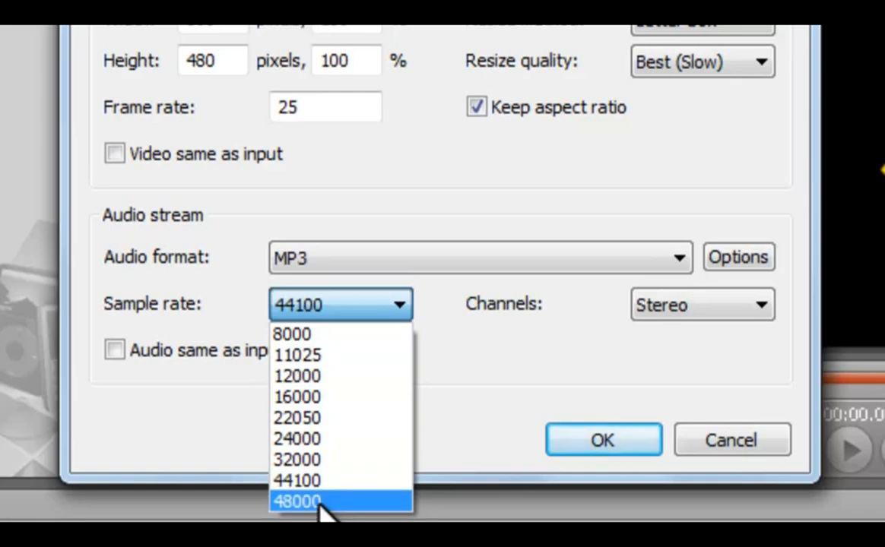
left_click(348, 308)
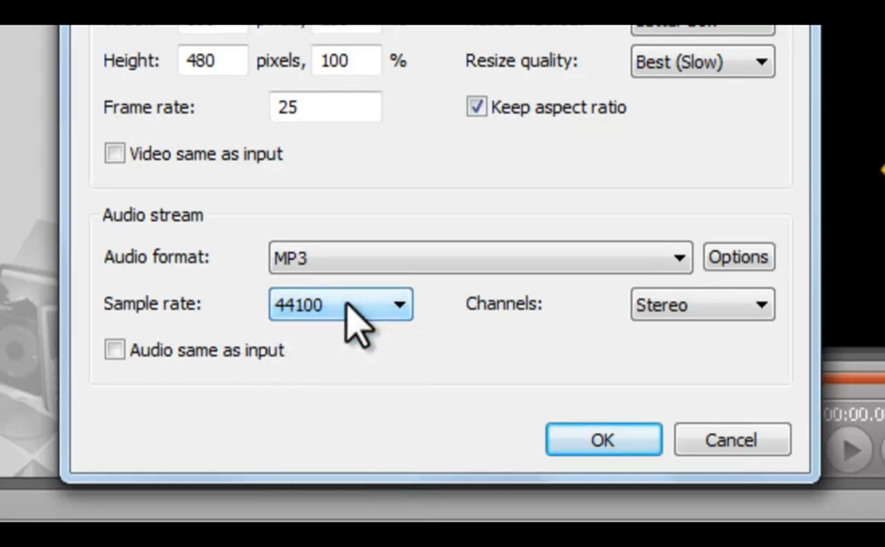
left_click(726, 332)
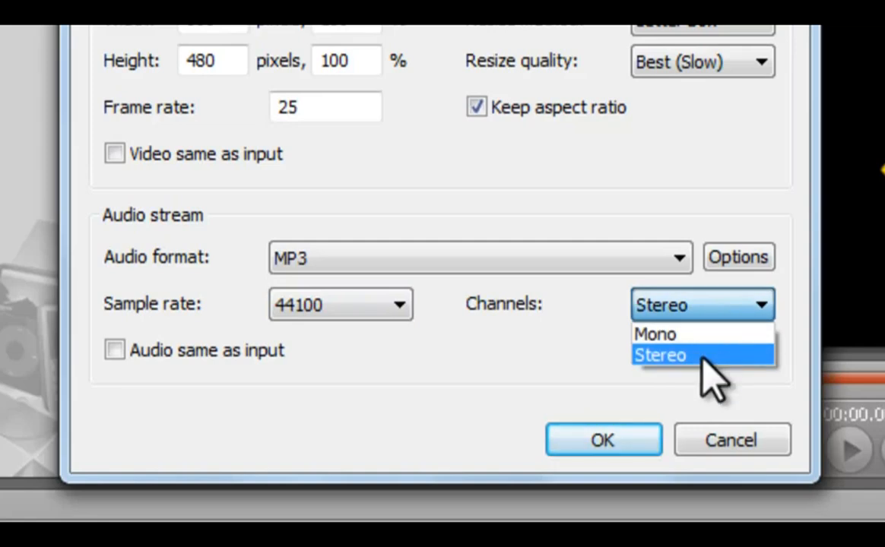
left_click(704, 326)
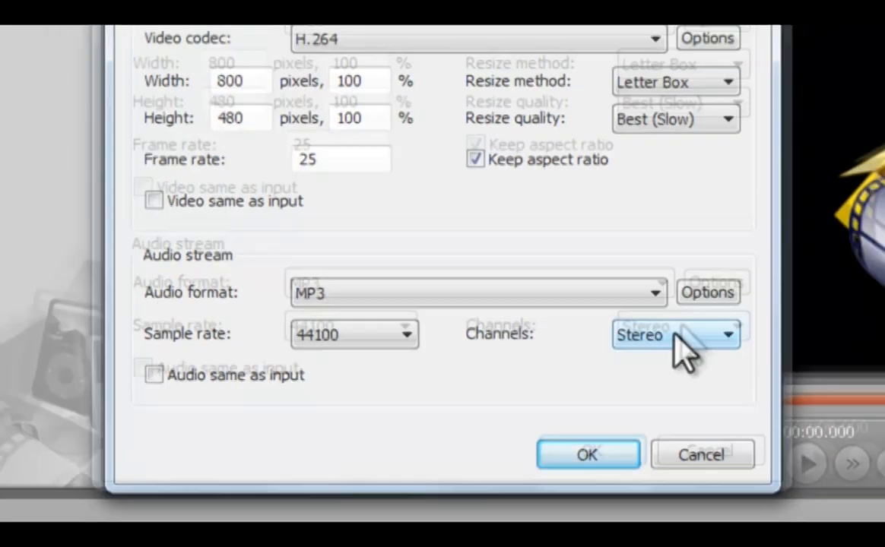